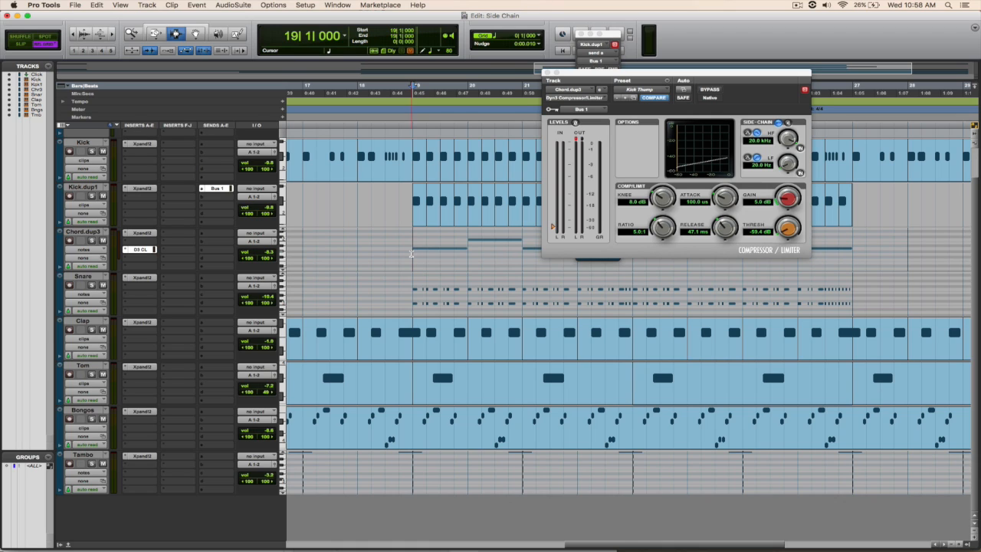
Step: Play the song from bar 19 to listen to the chord with its current side-chain compression
key("space")
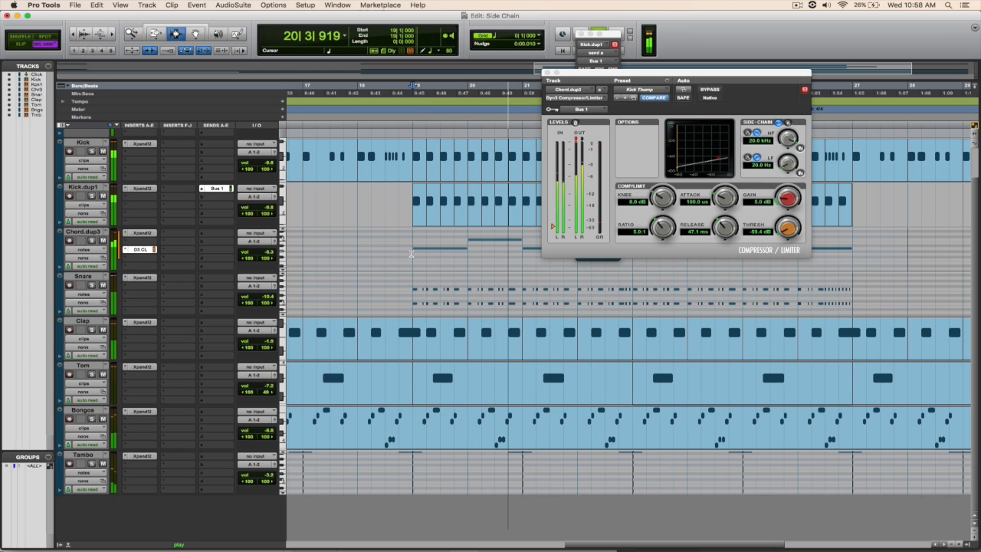
key("space")
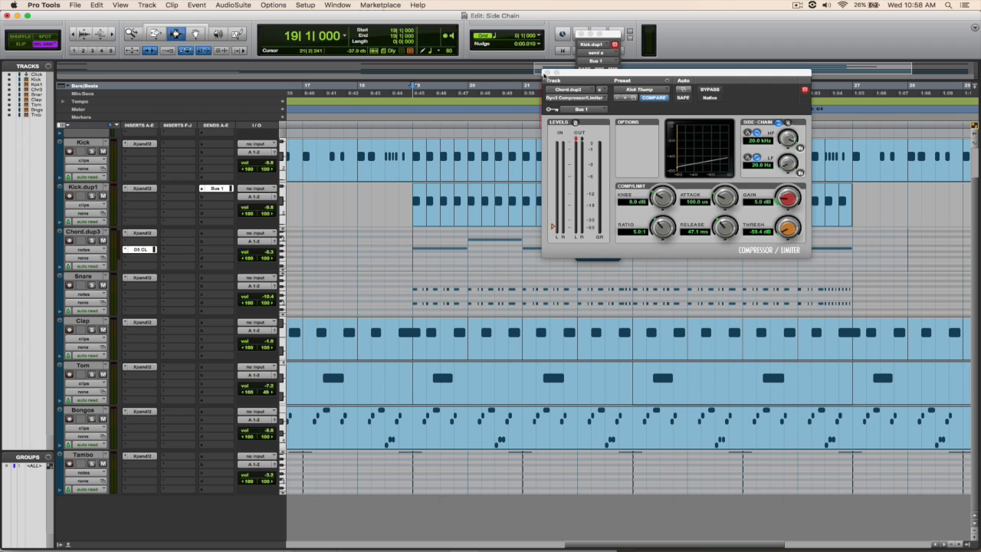
Step: Close the compressor window and remove the Dyn3 Compressor/Limiter insert from the Chord.dup3 track
left_click(545, 73)
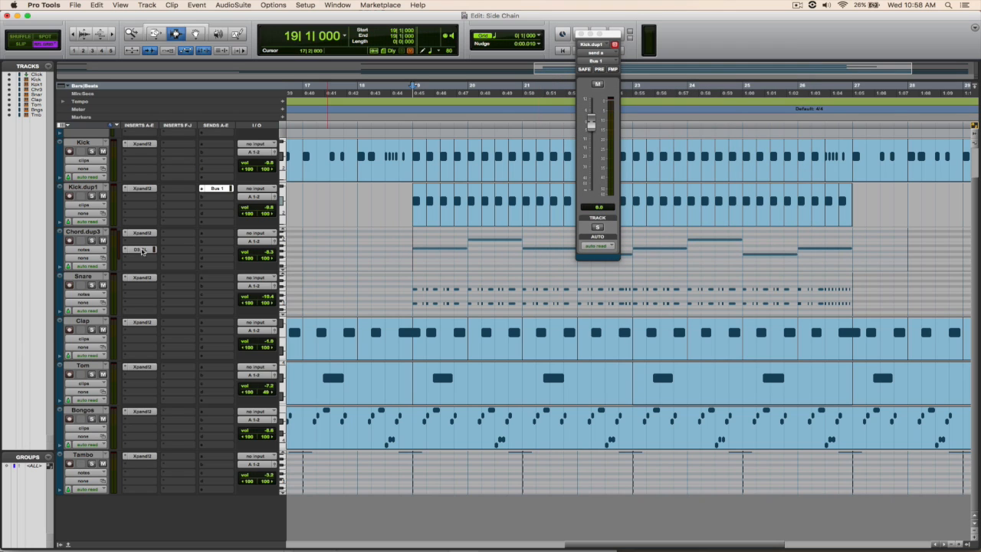
left_click(140, 251)
left_click(166, 234)
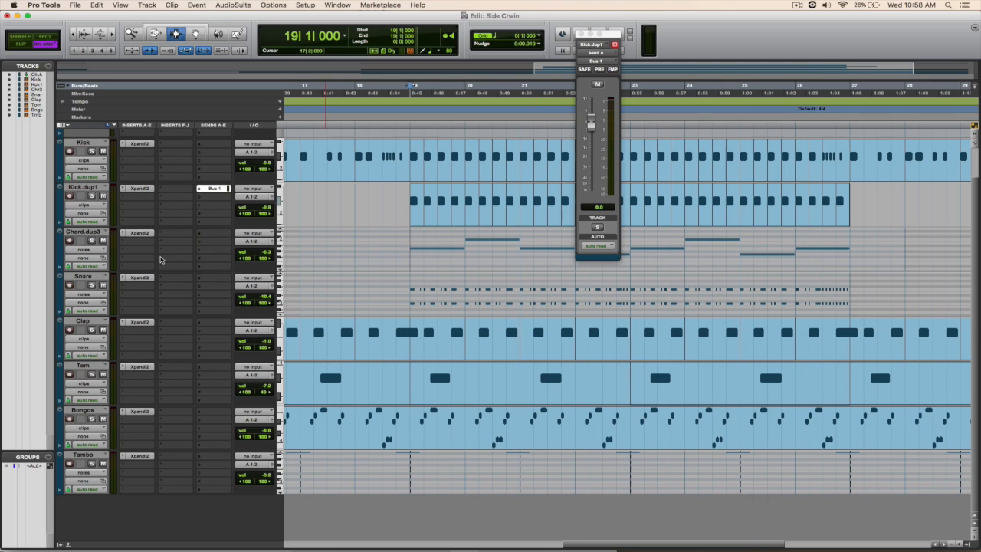
Step: Delete the Kick.dup1 track together with its active clips
right_click(90, 187)
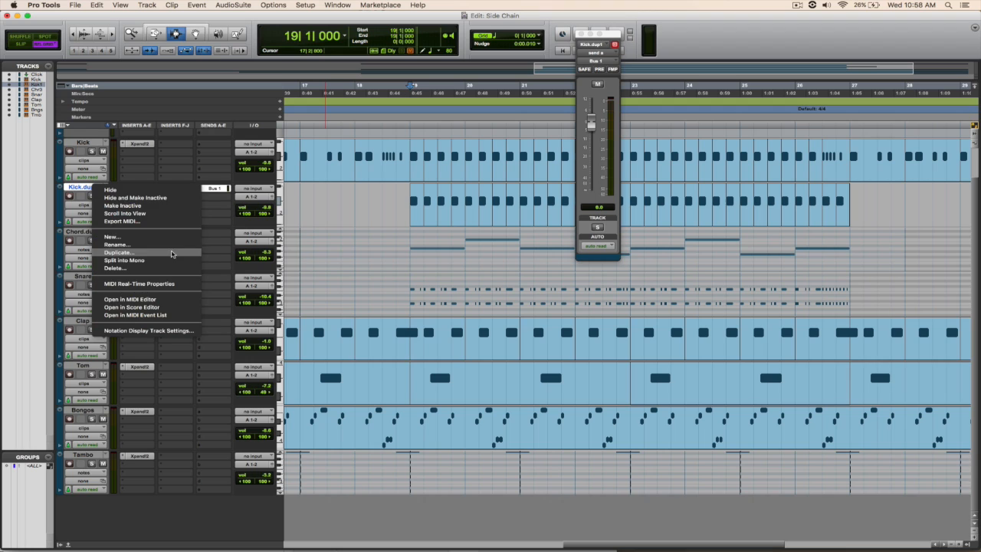
left_click(142, 268)
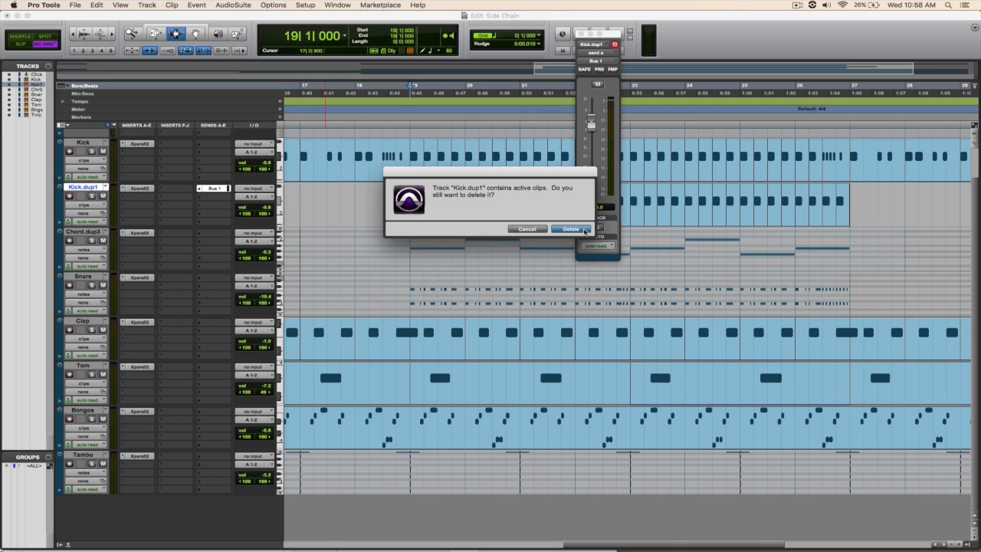
left_click(571, 229)
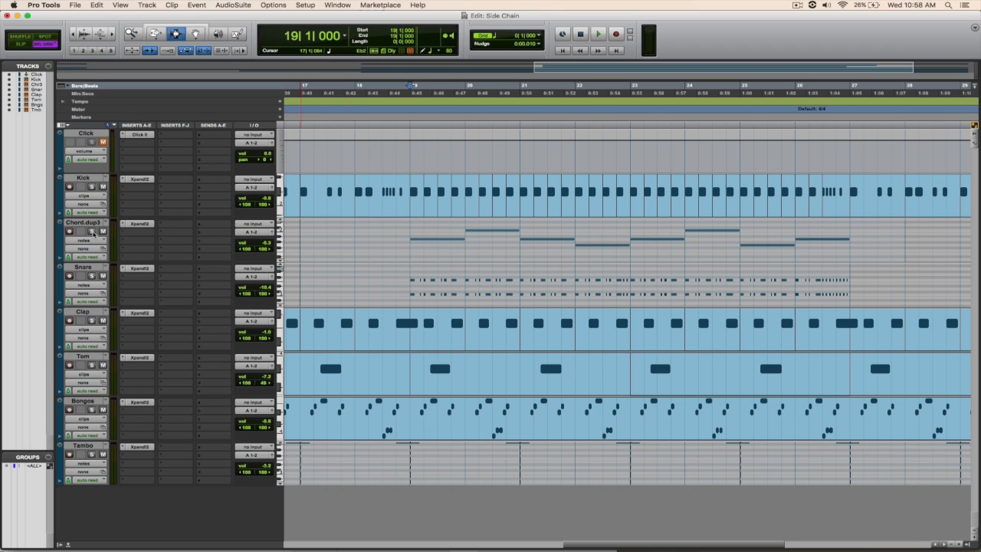
Step: Solo the Chord.dup3 track and play the song from bar 19 to hear the uncompressed chord, alone and in the mix
left_click(92, 232)
key("space")
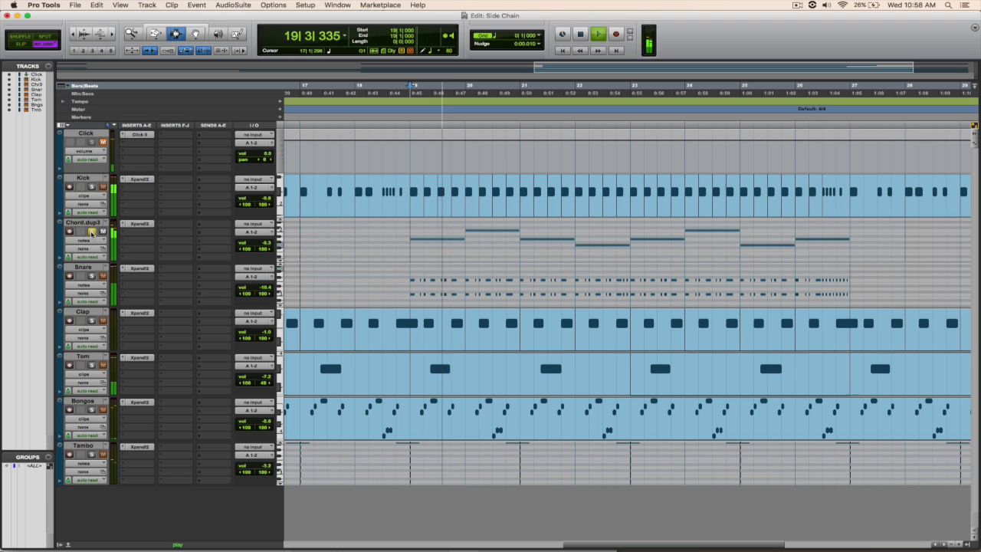
key("space")
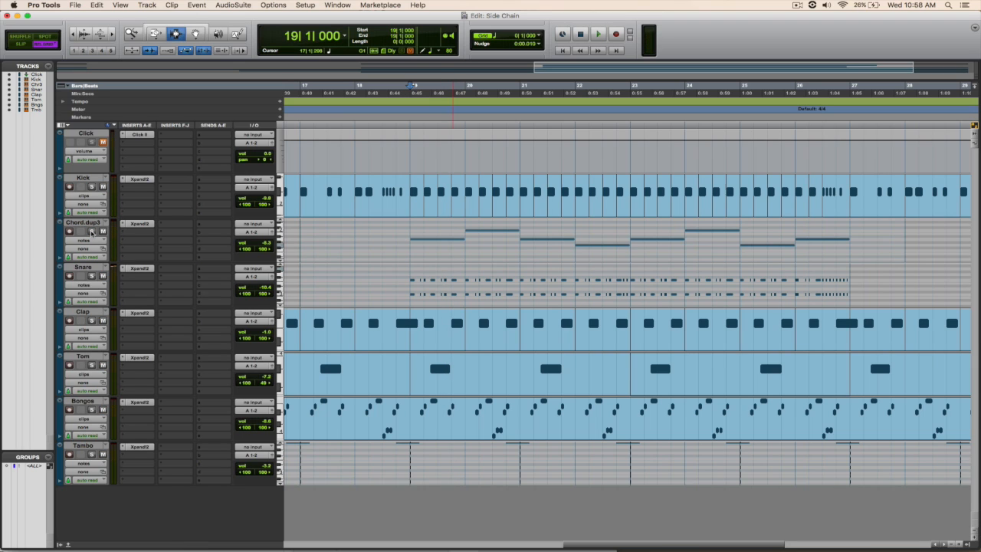
key("space")
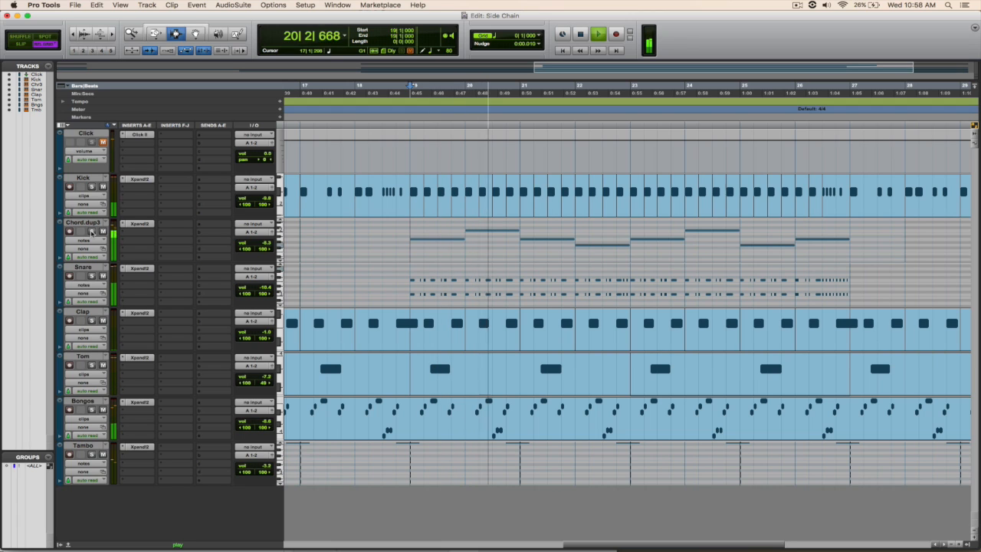
key("space")
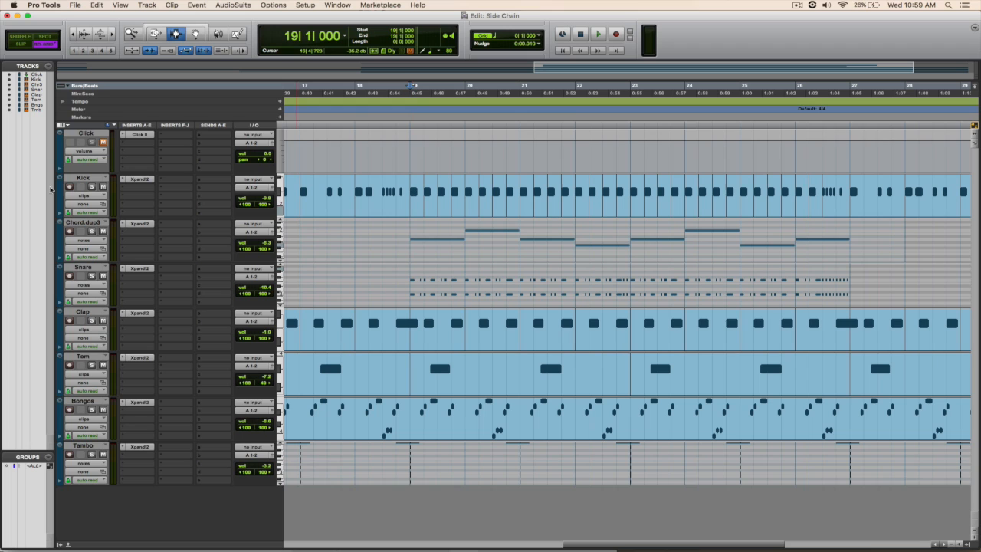
Step: Duplicate the Kick track without its playlists, keeping automation, inserts, sends and group assignments
left_click(89, 179)
right_click(89, 179)
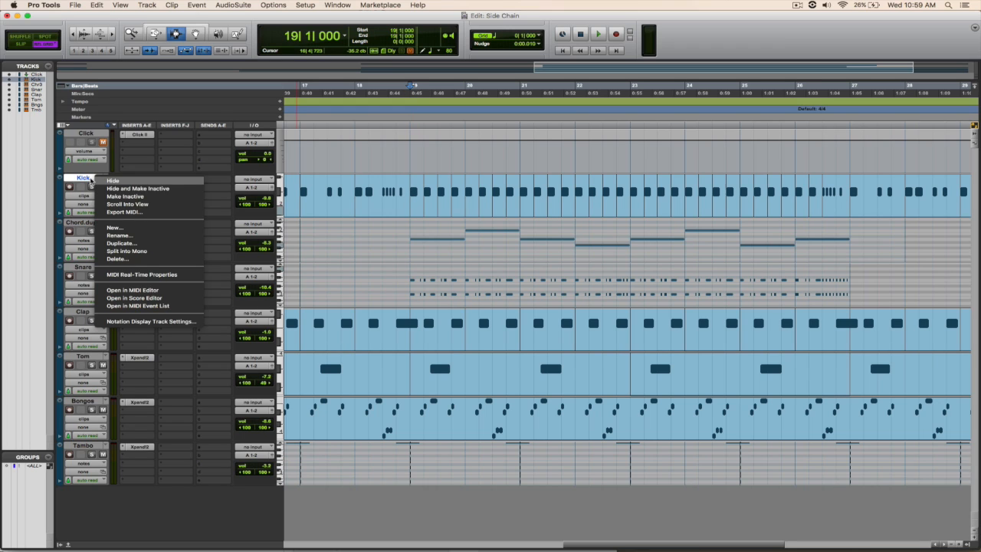
left_click(133, 245)
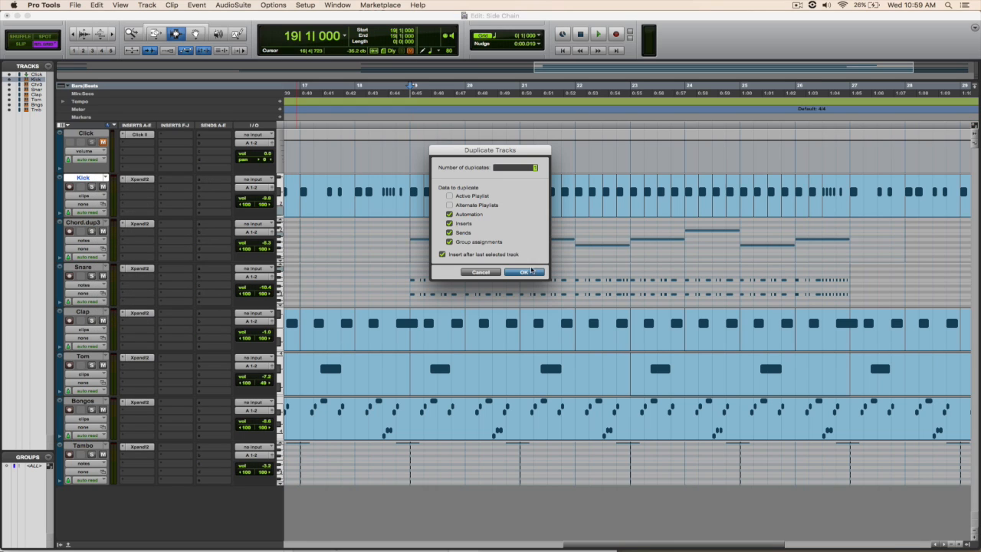
left_click(528, 271)
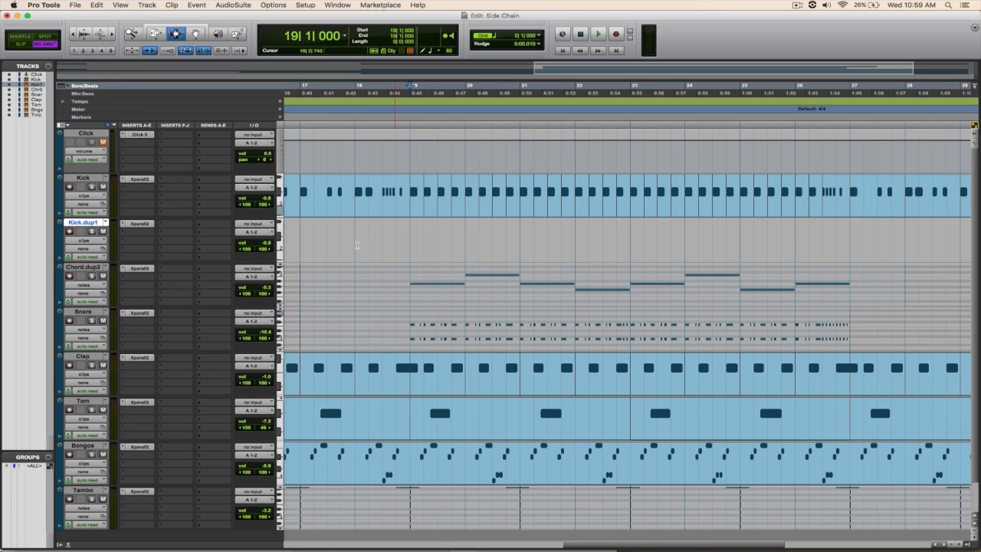
Step: Set the output of the Kick.dup1 track to no output
left_click(306, 237)
left_click(262, 231)
left_click(267, 217)
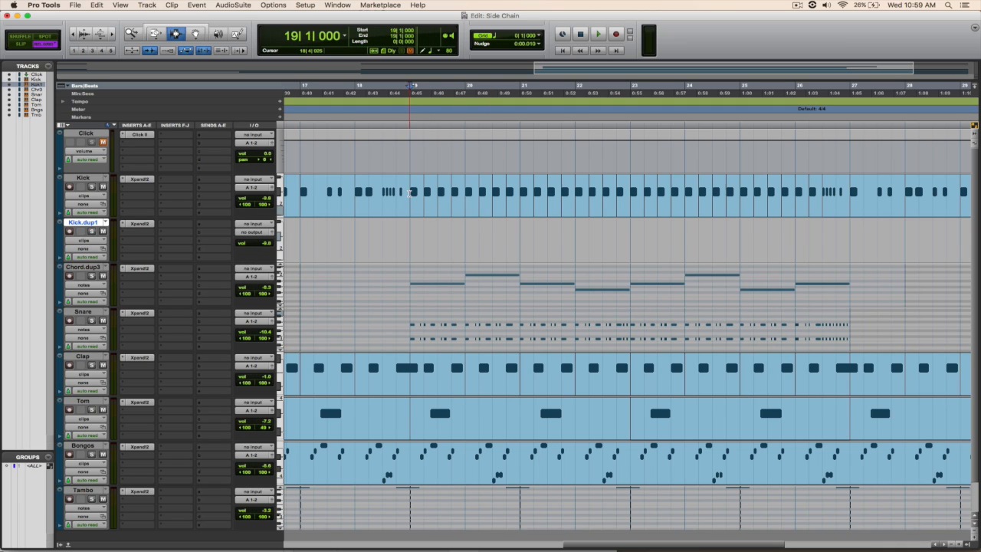
Step: Copy the Kick clips from bar 19 to bar 21 onto Kick.dup1, repeat them through to bar 27, and return the cursor to bar 19
left_click_drag(410, 193, 517, 197)
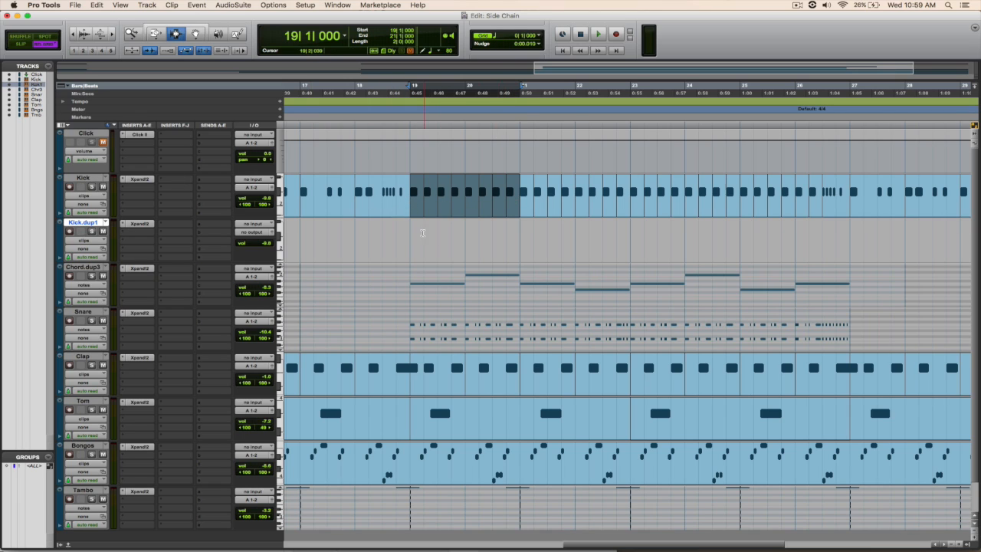
left_click(412, 235)
key("super+v")
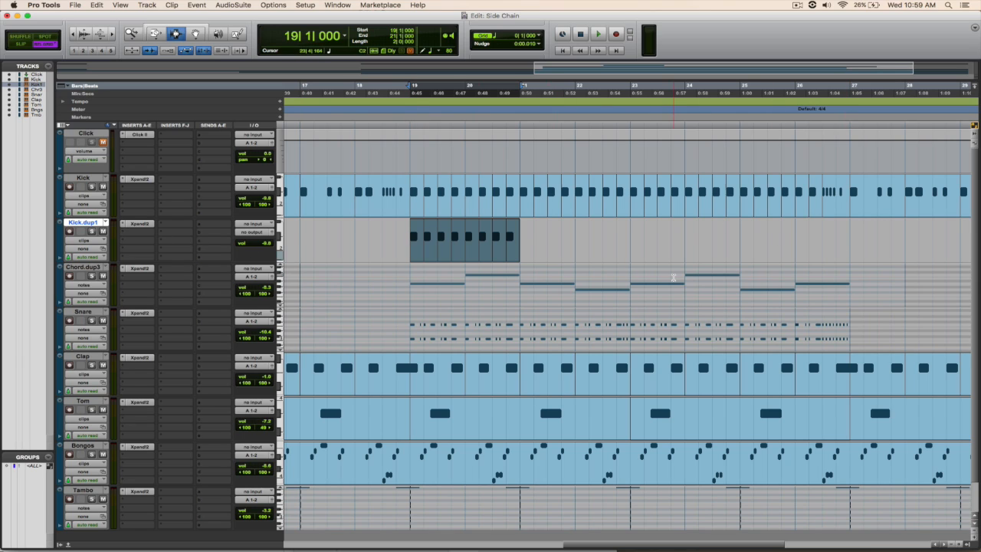
key("super+d")
key("super+d")
key("super+d")
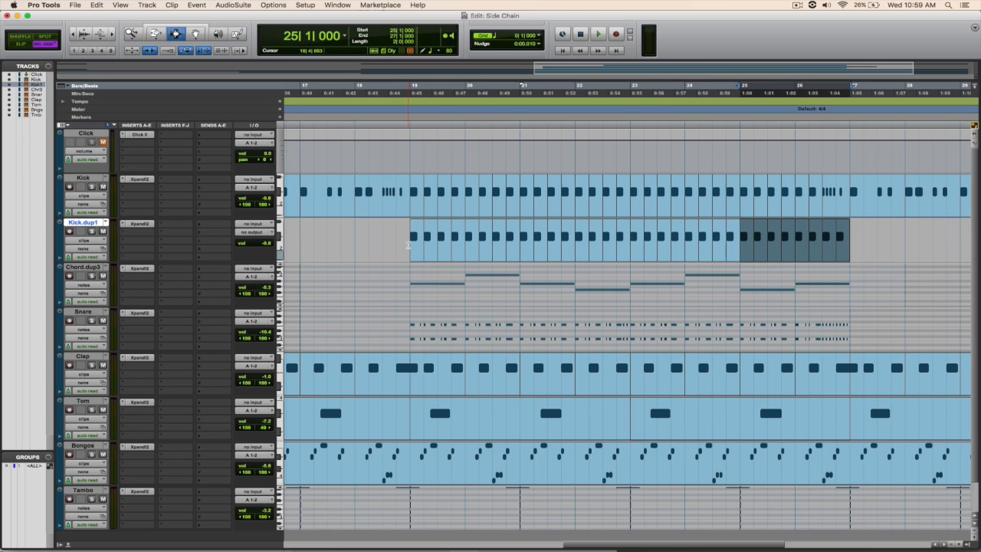
left_click(407, 246)
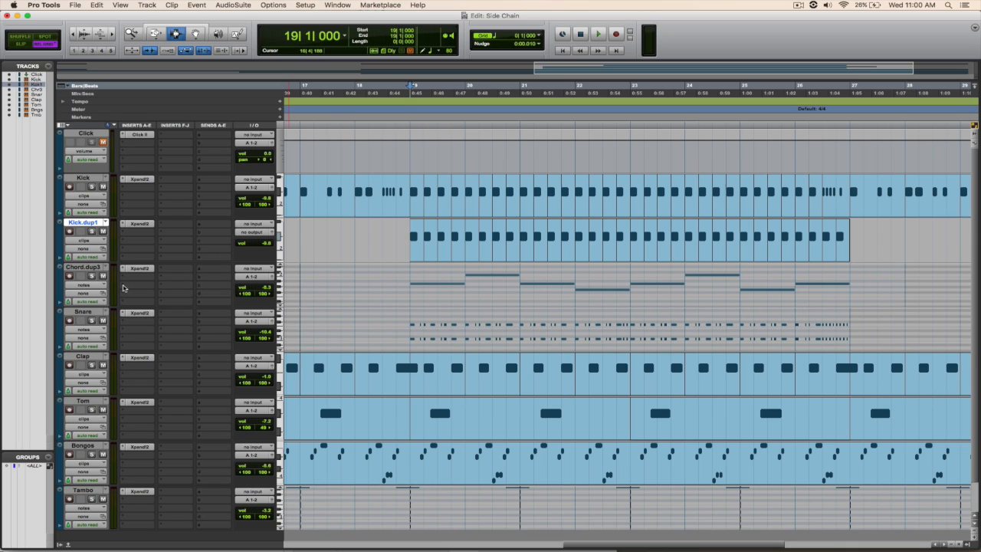
Step: Insert the multichannel Dyn3 Compressor/Limiter (stereo) in the second insert slot of the Chord.dup3 track
left_click(92, 268)
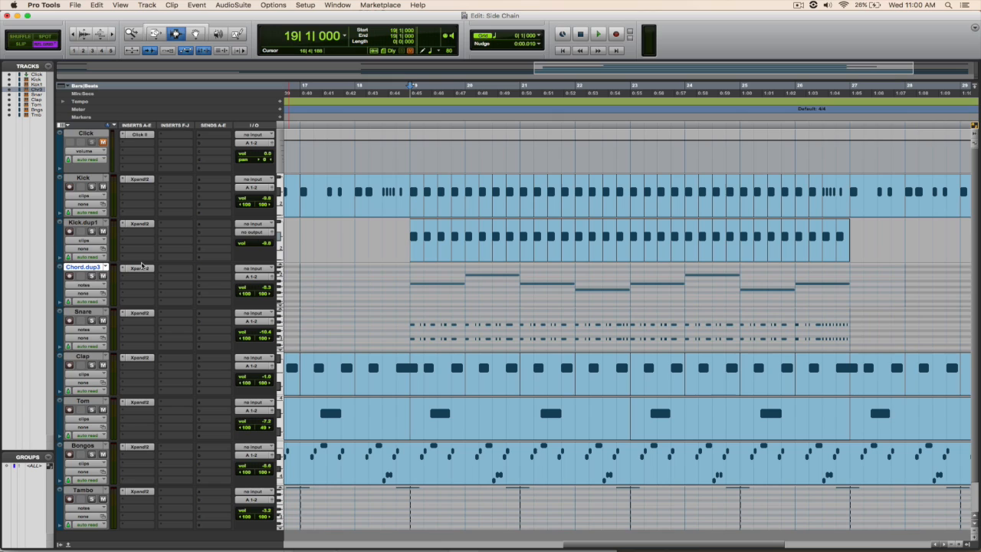
left_click(126, 289)
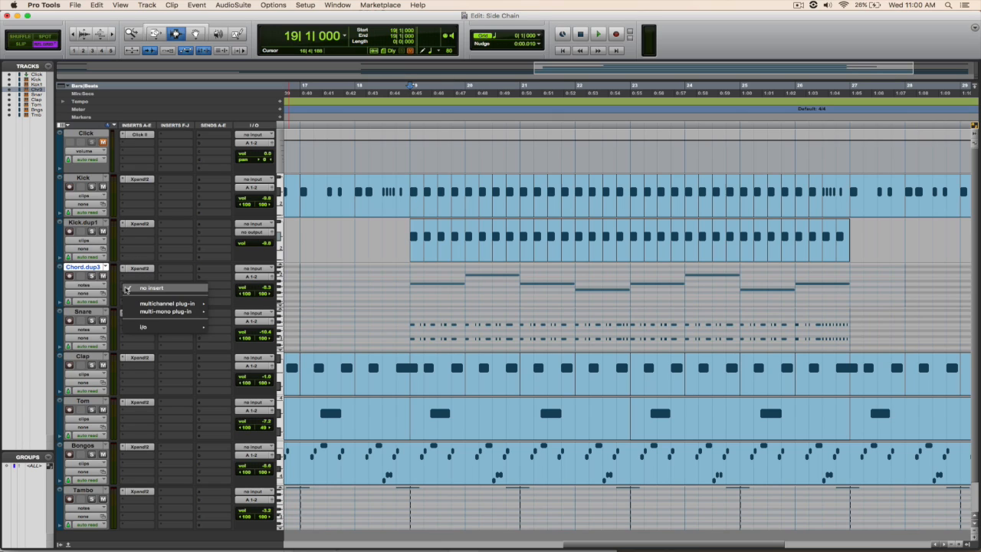
mouse_move(151, 305)
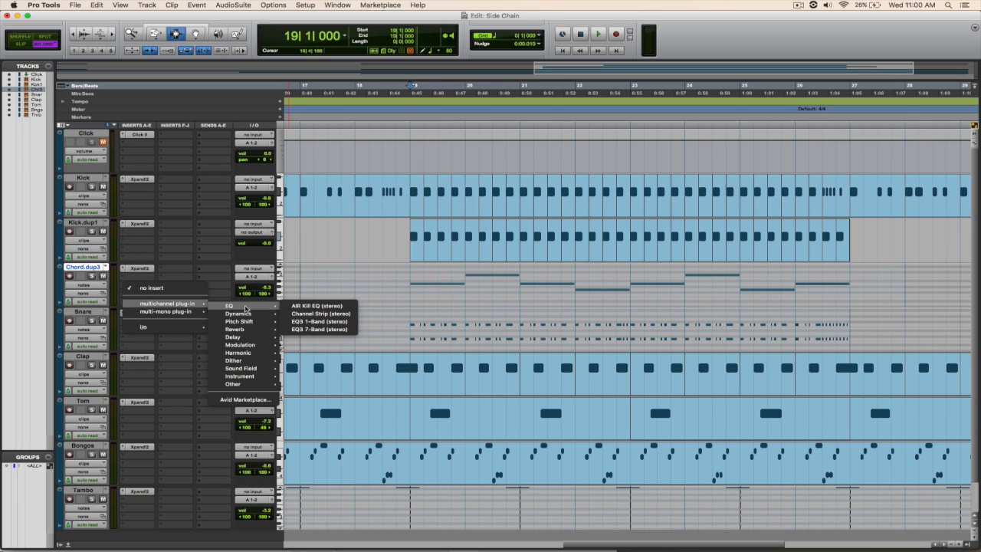
mouse_move(242, 314)
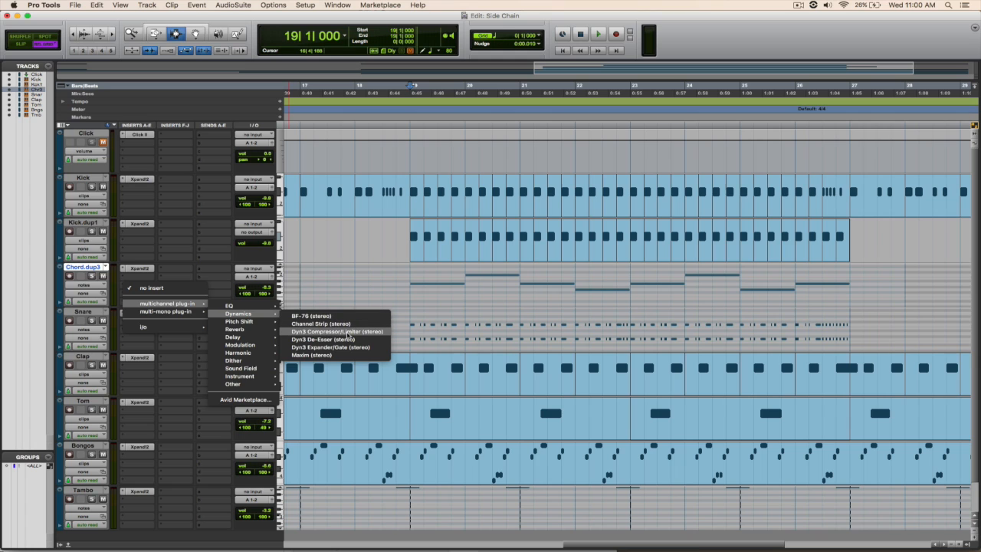
left_click(352, 333)
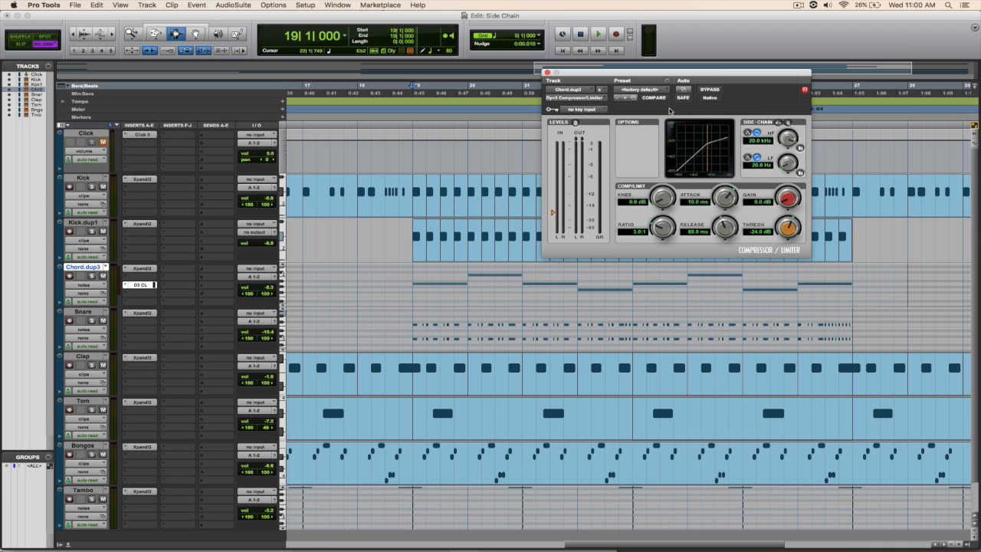
Step: Load the Kick Thump preset in the Chord.dup3 compressor
left_click(659, 90)
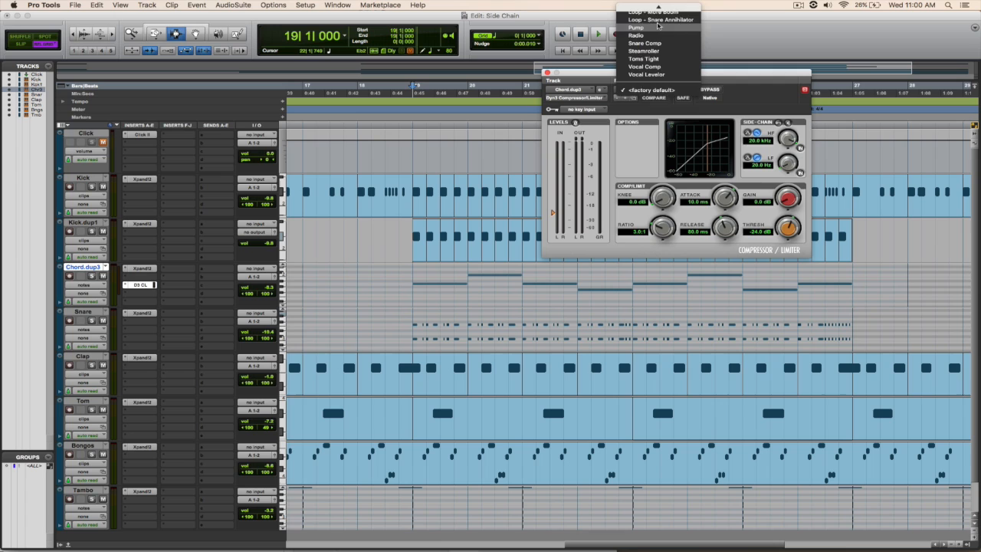
scroll(658, 25, "up", 5)
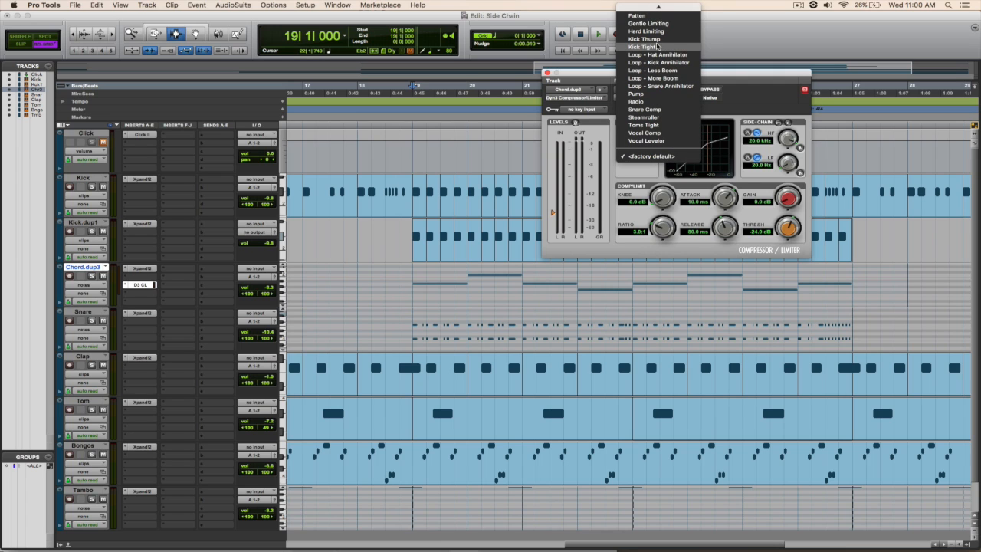
left_click(656, 40)
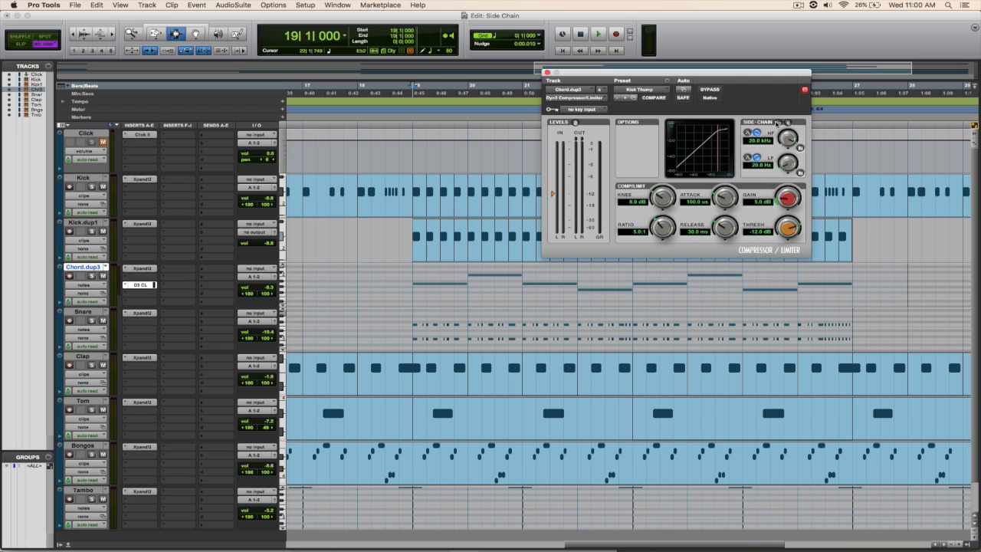
Step: Enable the external side-chain on the Chord.dup3 compressor and set its key input to Bus 1 (Mono)
left_click(778, 123)
left_click(603, 111)
mouse_move(602, 136)
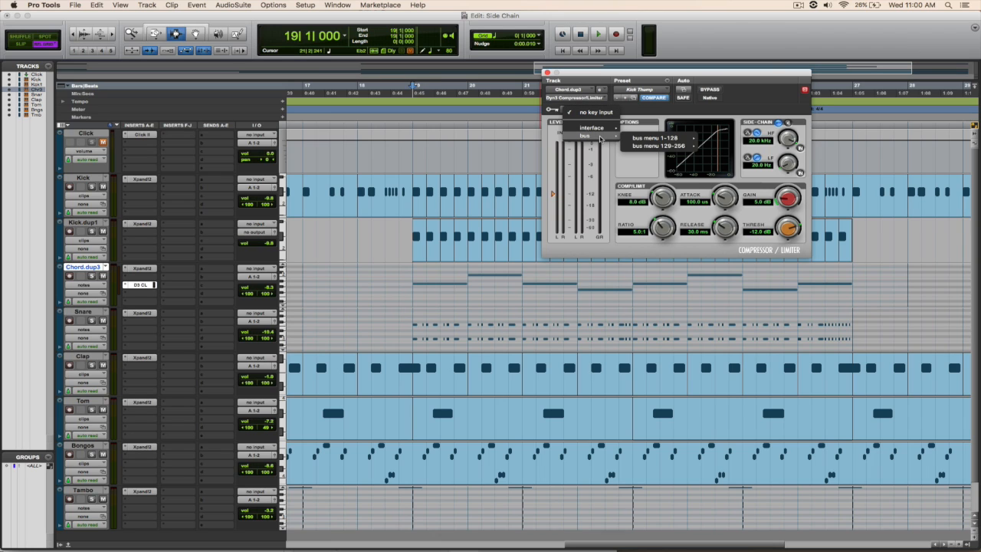
mouse_move(695, 138)
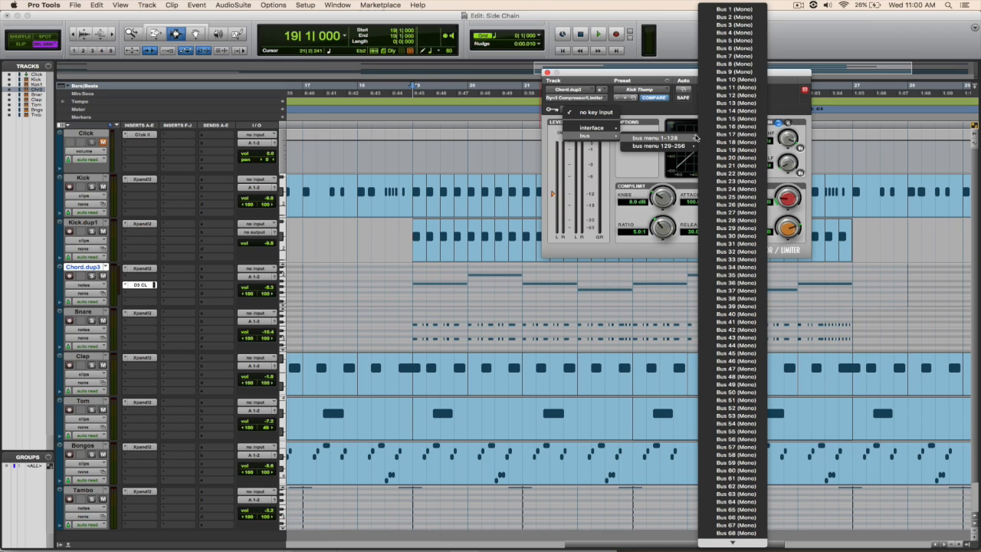
left_click(718, 10)
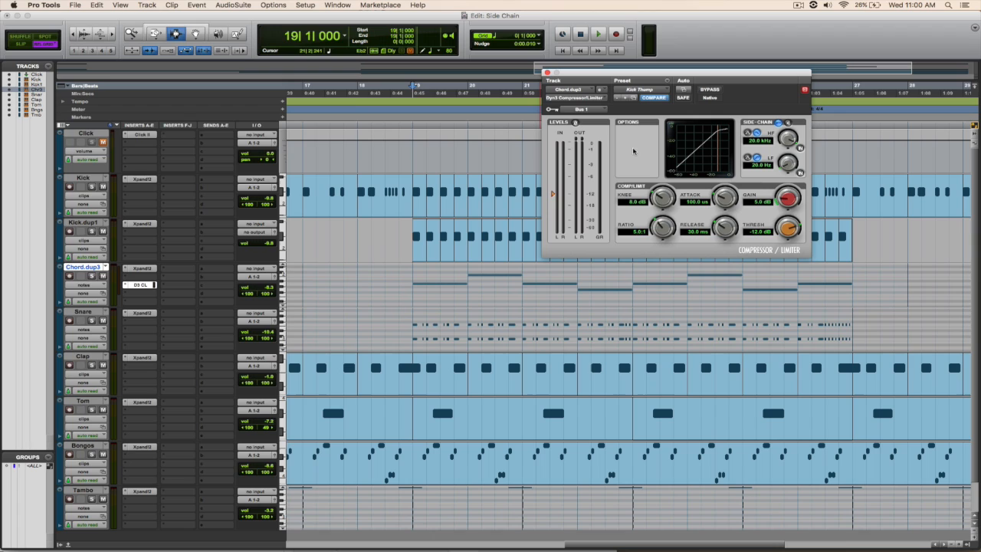
Step: Add a Bus 1 (Mono) send to Kick.dup1, set its level to 0.0, and close the send window
left_click(82, 223)
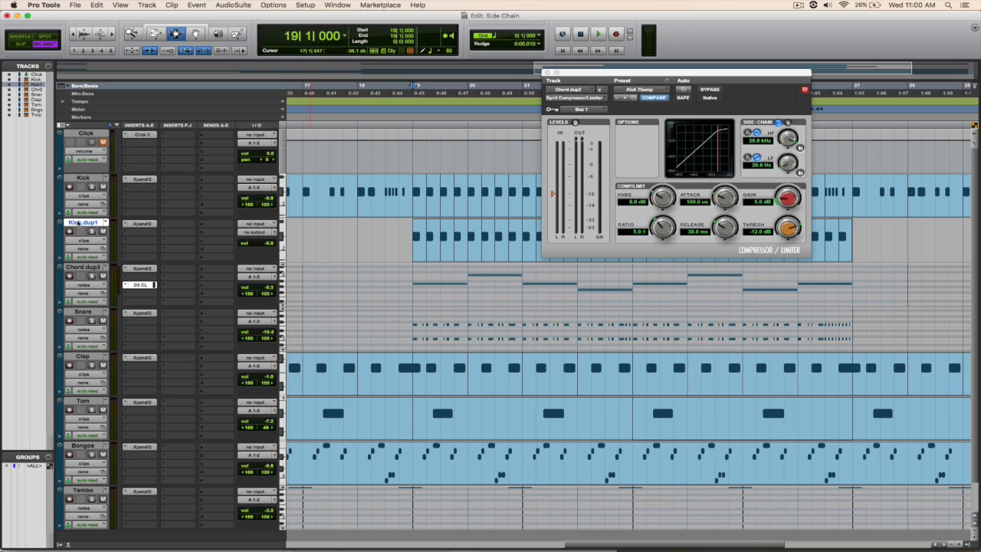
left_click(210, 224)
mouse_move(225, 251)
mouse_move(298, 252)
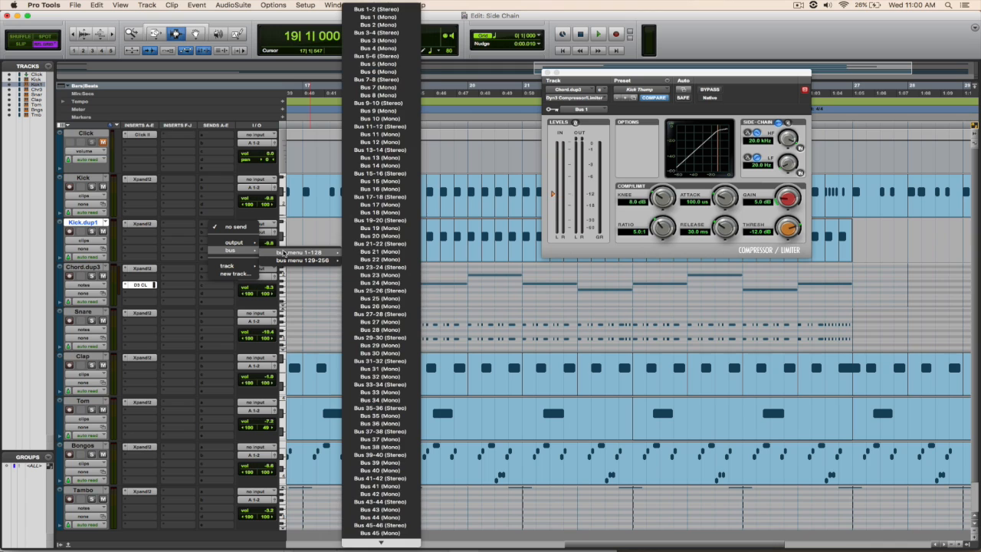
left_click(379, 16)
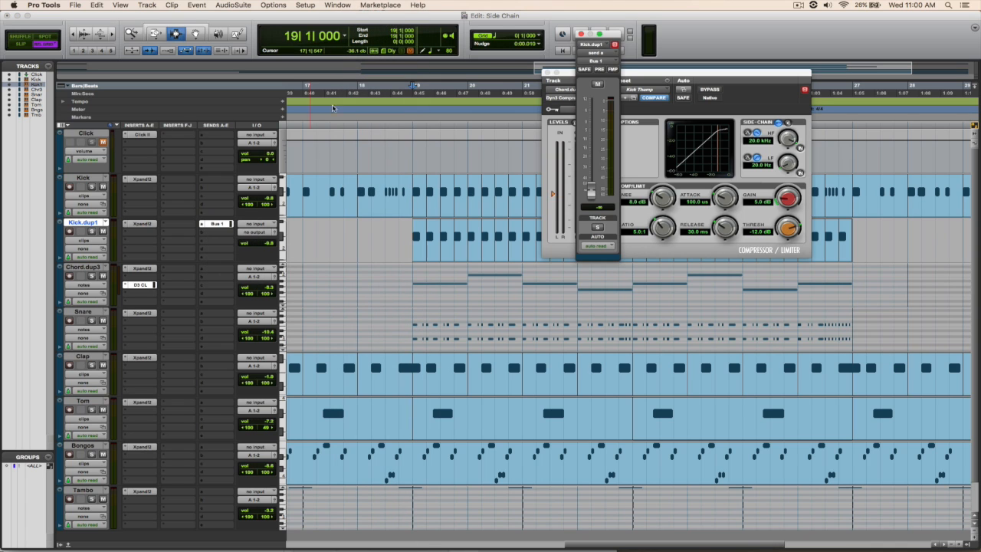
left_click(591, 191, "alt")
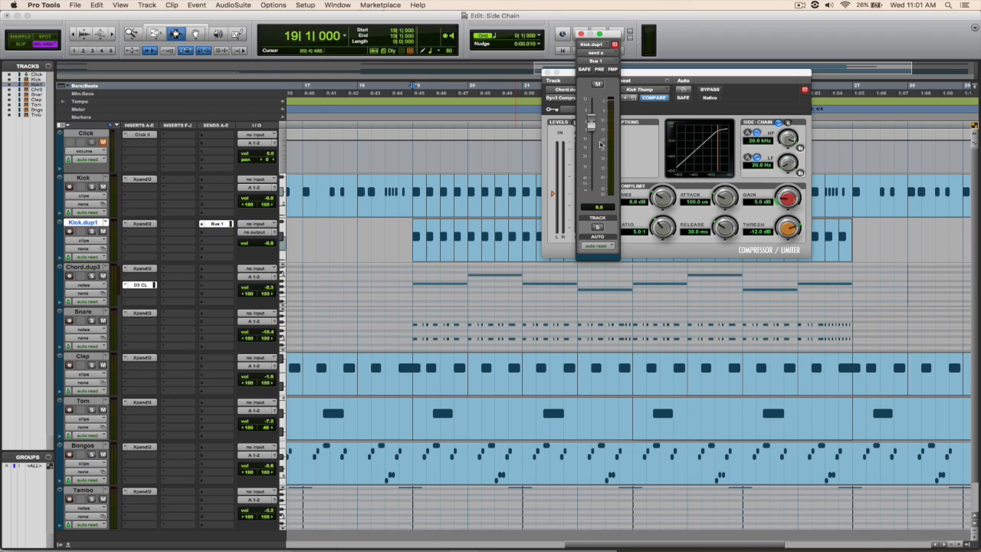
left_click(581, 34)
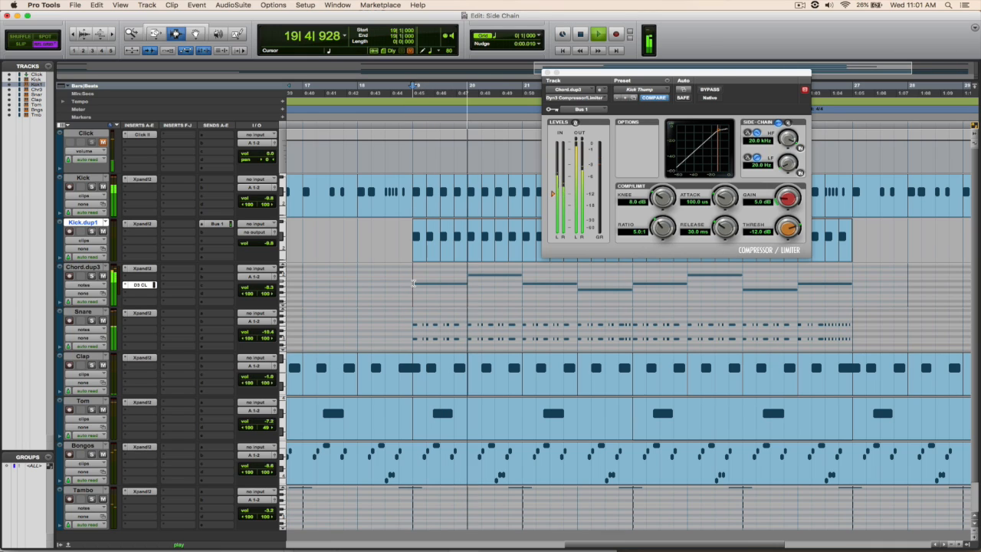
Step: Stop playback, lower the Chord.dup3 compressor's threshold to -60.0 dB, and audition the result
key("space")
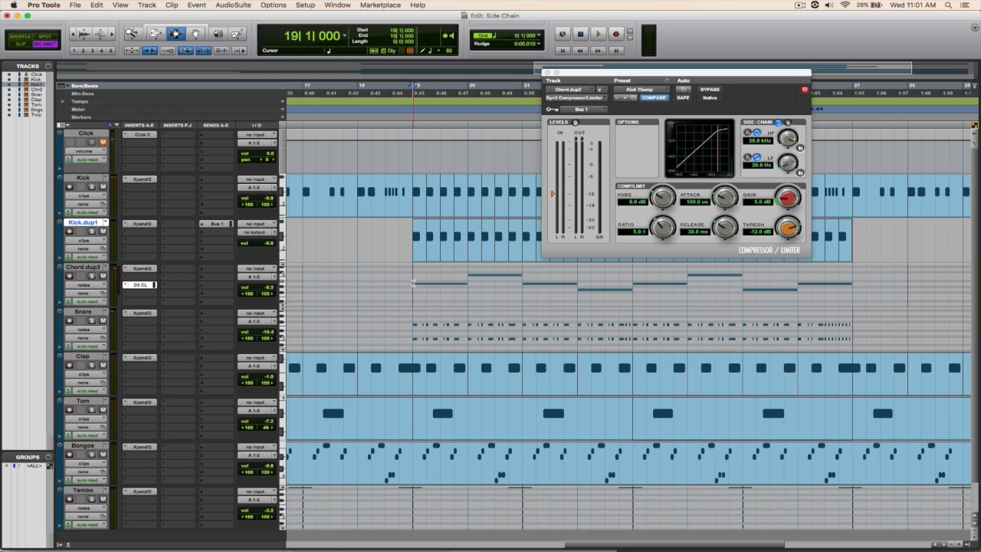
left_click(790, 230)
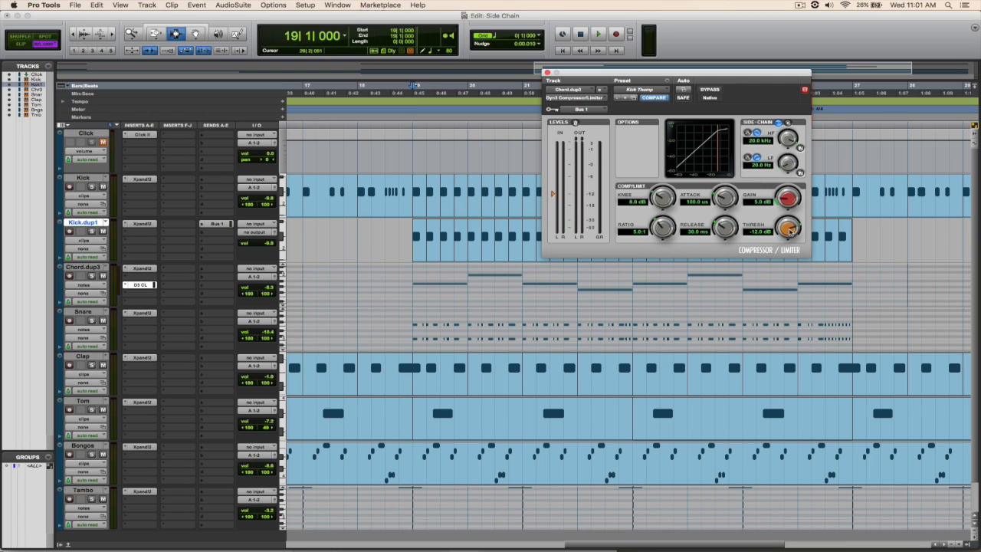
left_click_drag(790, 230, 784, 264)
left_click_drag(778, 307, 763, 336)
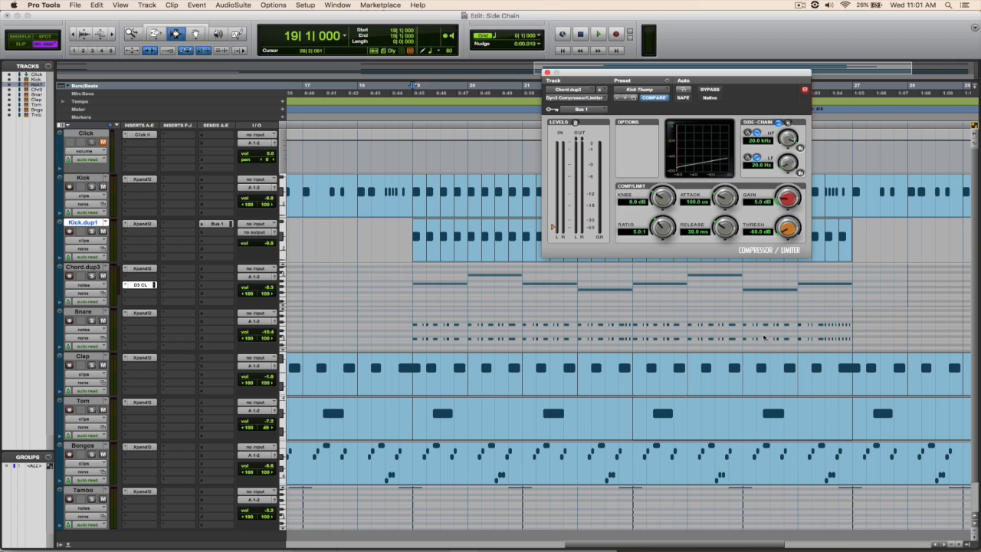
key("space")
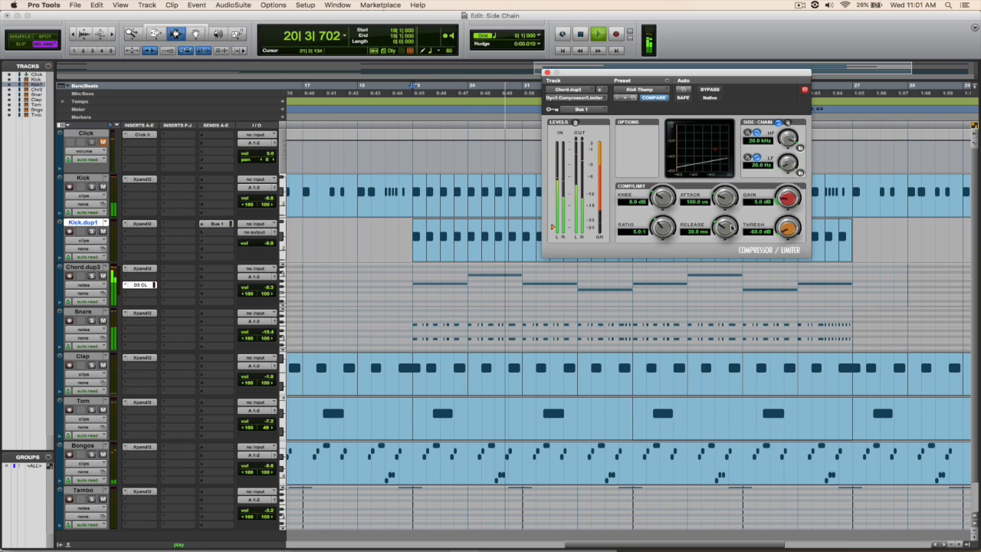
key("space")
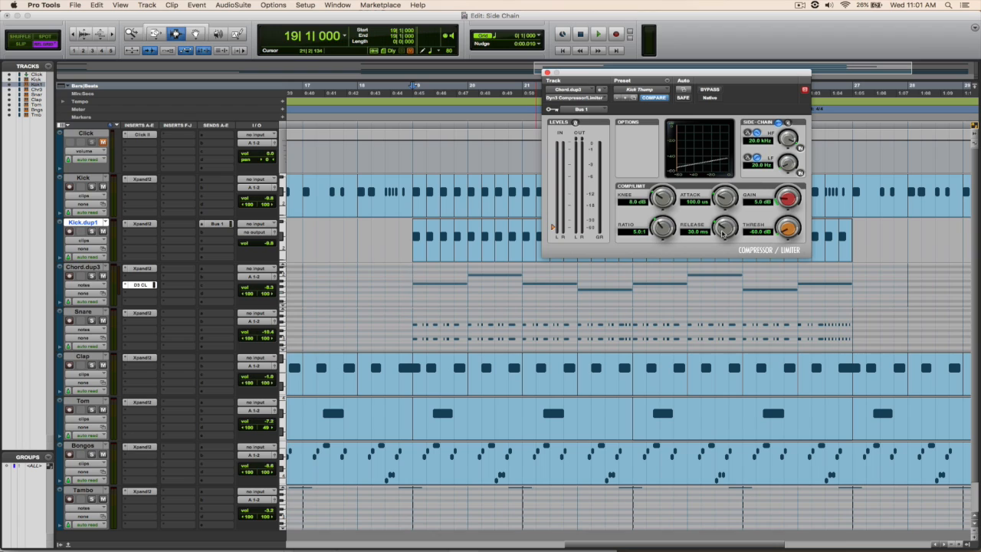
Step: Lengthen the Chord.dup3 compressor's release to 41.9 ms and then 45.6 ms, auditioning playback after each adjustment
left_click_drag(722, 232, 720, 221)
key("space")
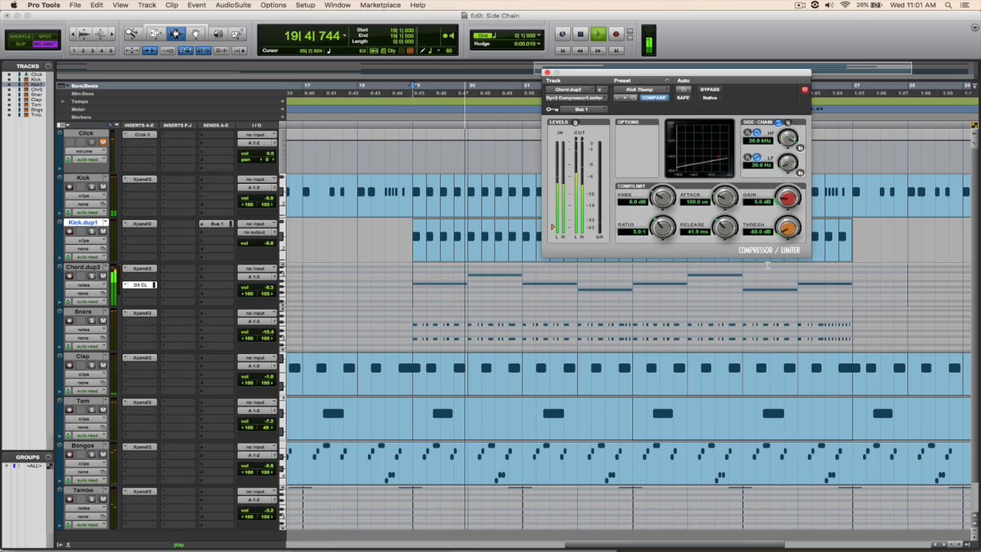
key("space")
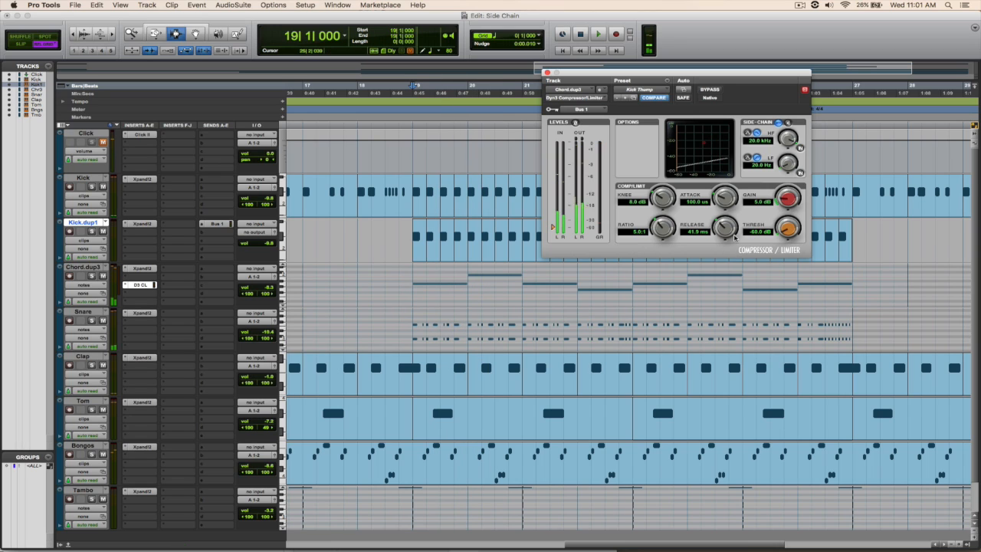
scroll(726, 235, "up", 1)
scroll(726, 230, "down", 3)
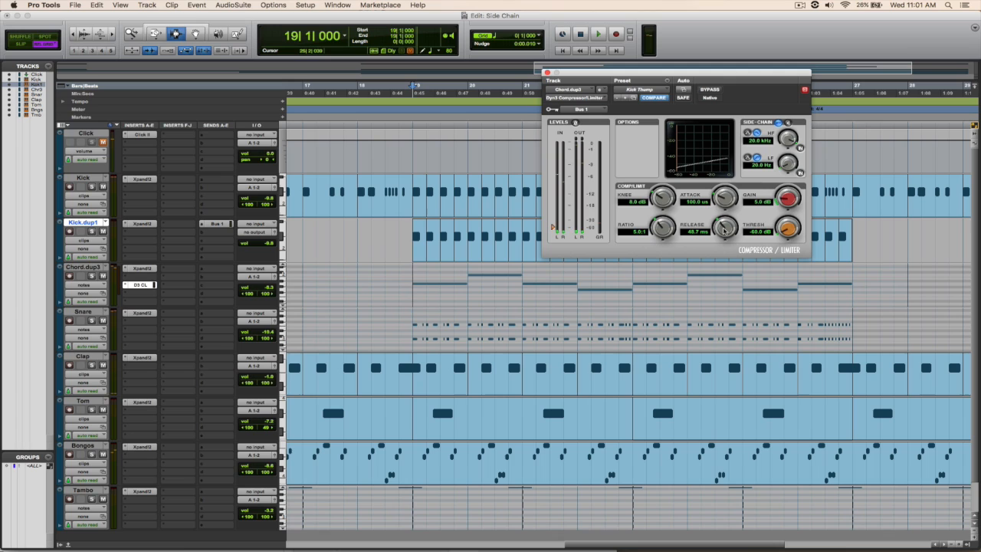
key("space")
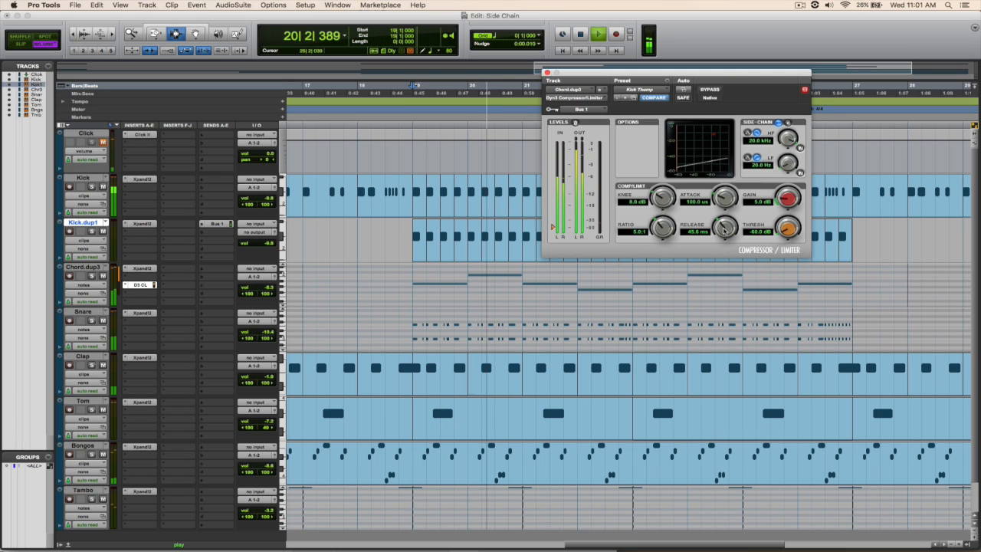
key("space")
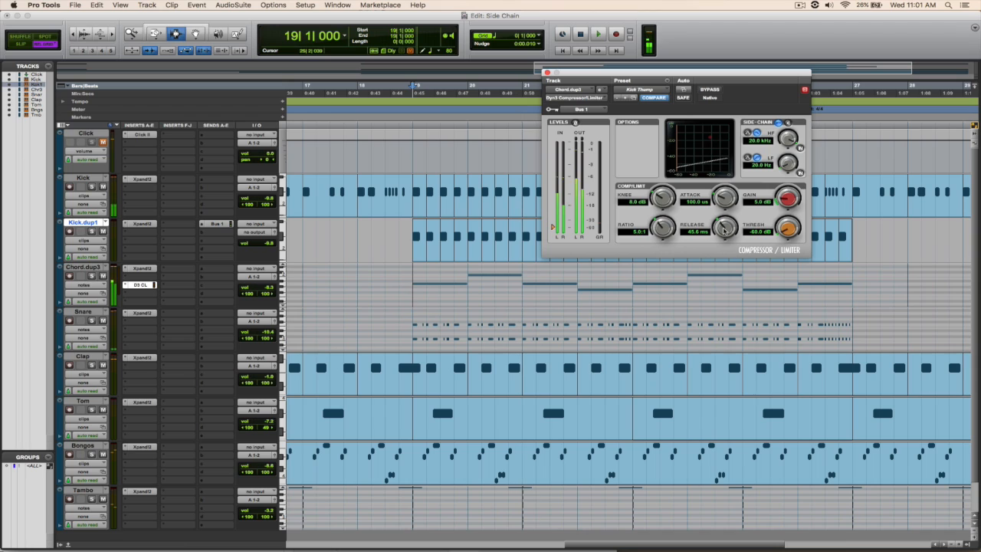